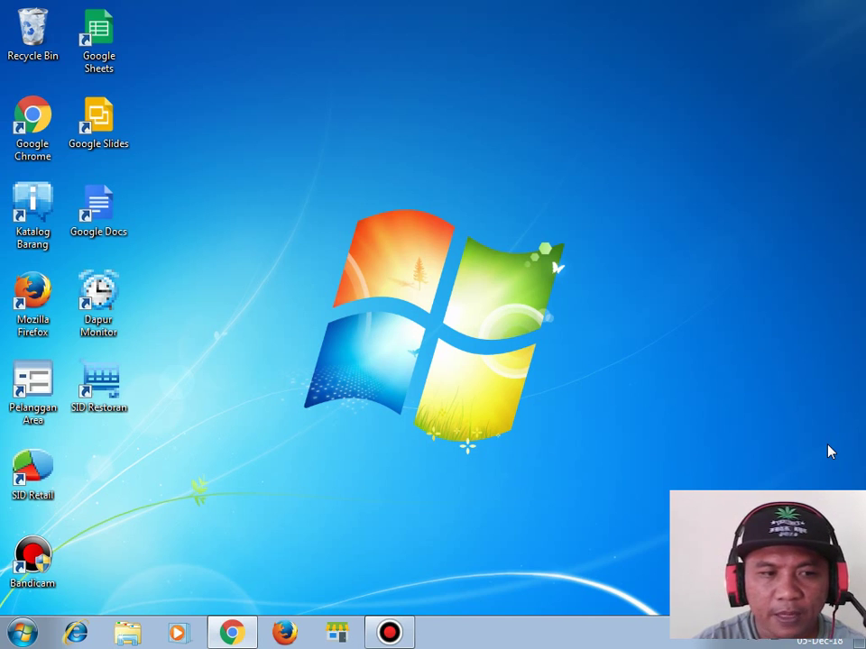
Step: Launch SID Retail, log in as MASTER with a blank password, and dismiss the startup warning
{"action": "double_click", "coordinate": [36, 474]}
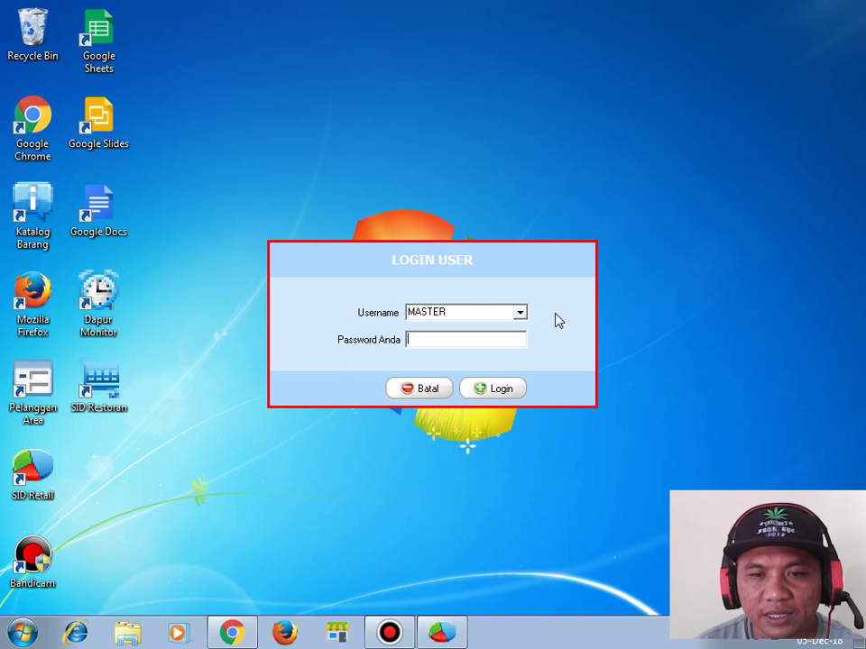
{"action": "left_click", "coordinate": [501, 395]}
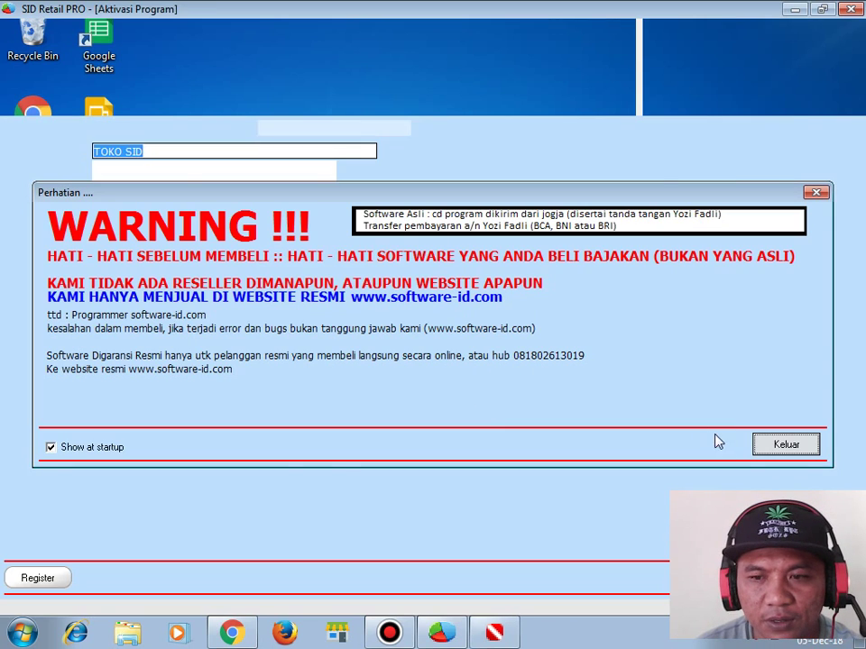
{"action": "left_click", "coordinate": [810, 448]}
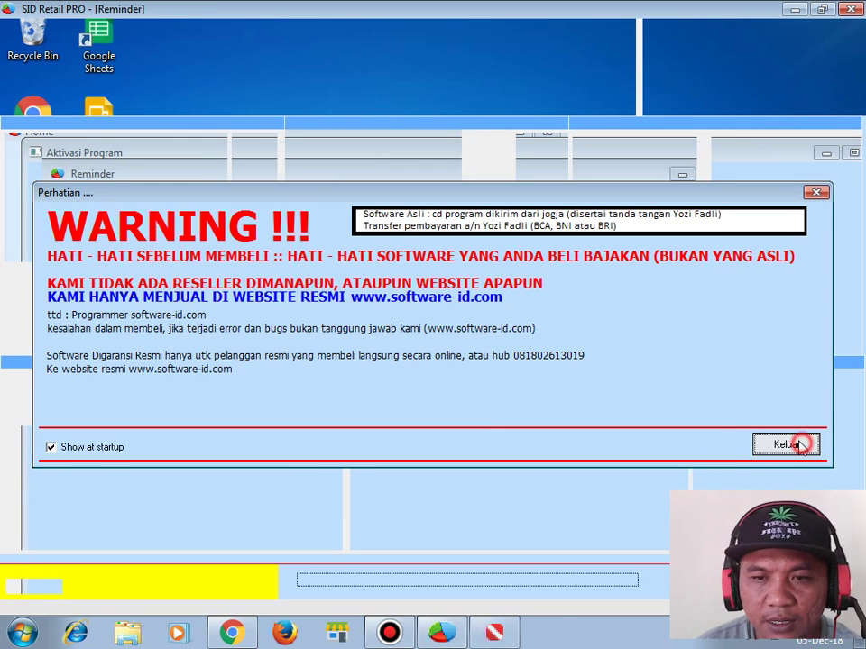
{"action": "left_click", "coordinate": [816, 194]}
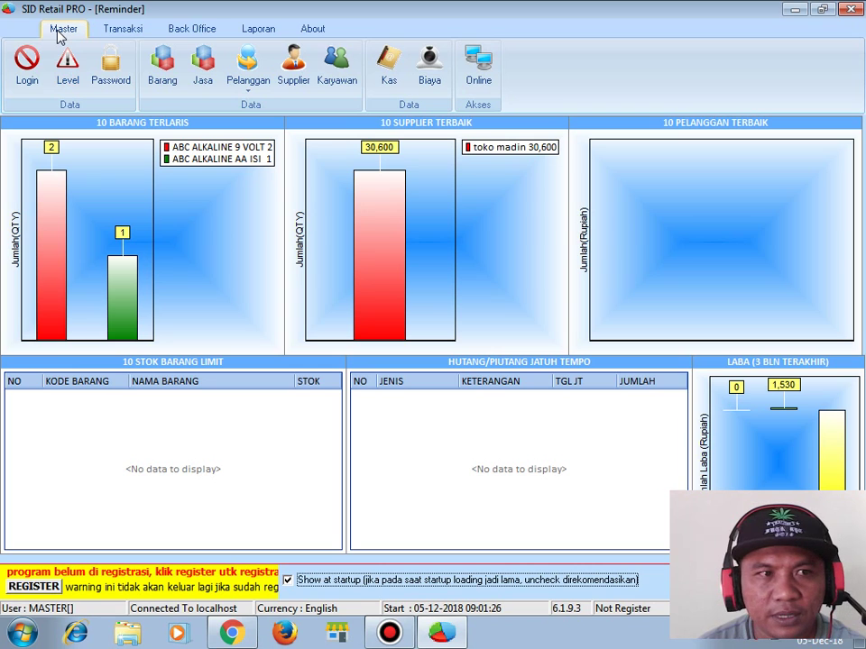
Step: Start a new record in the employee master data with the employee's name and the code HB
{"action": "left_click", "coordinate": [325, 86]}
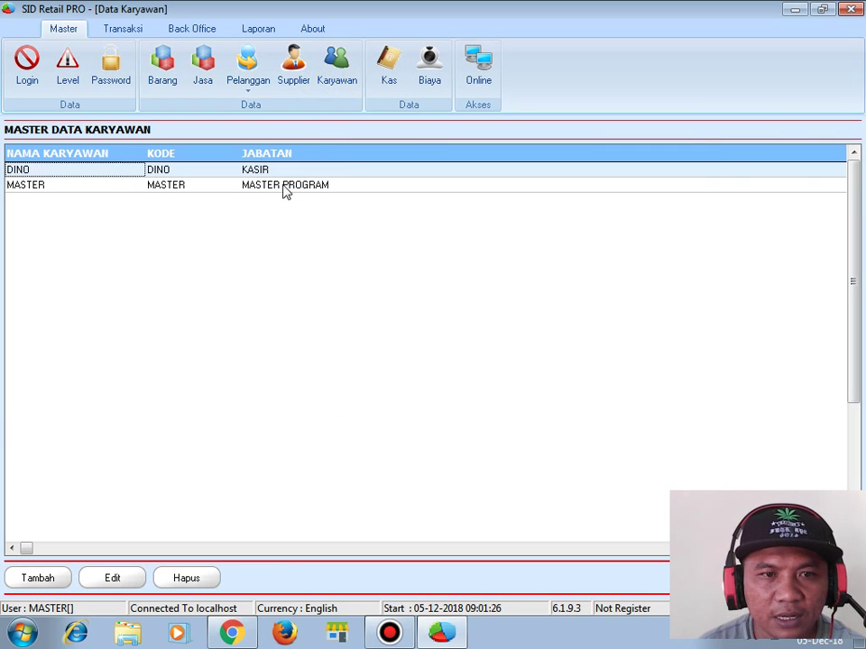
{"action": "left_click", "coordinate": [36, 578]}
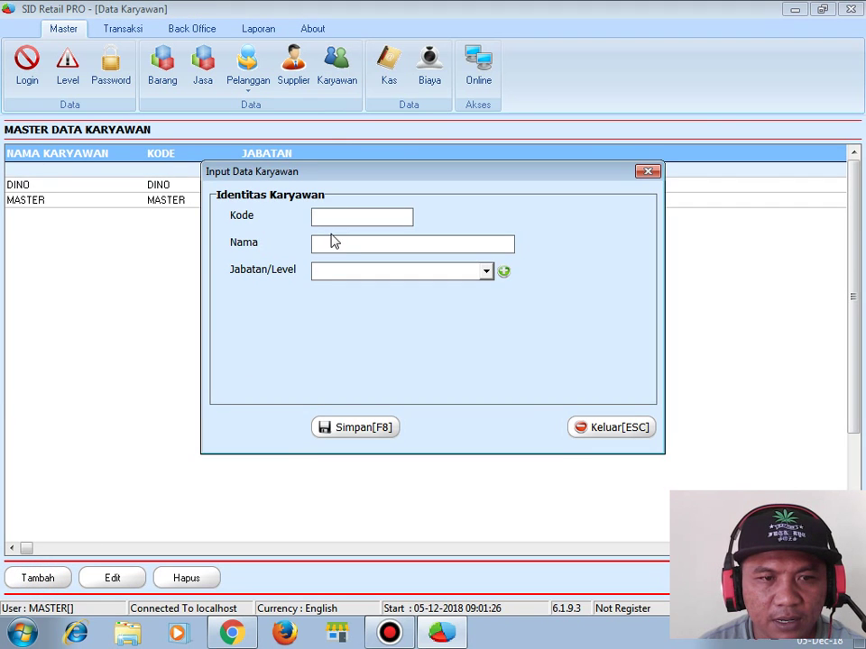
{"action": "left_click", "coordinate": [337, 219]}
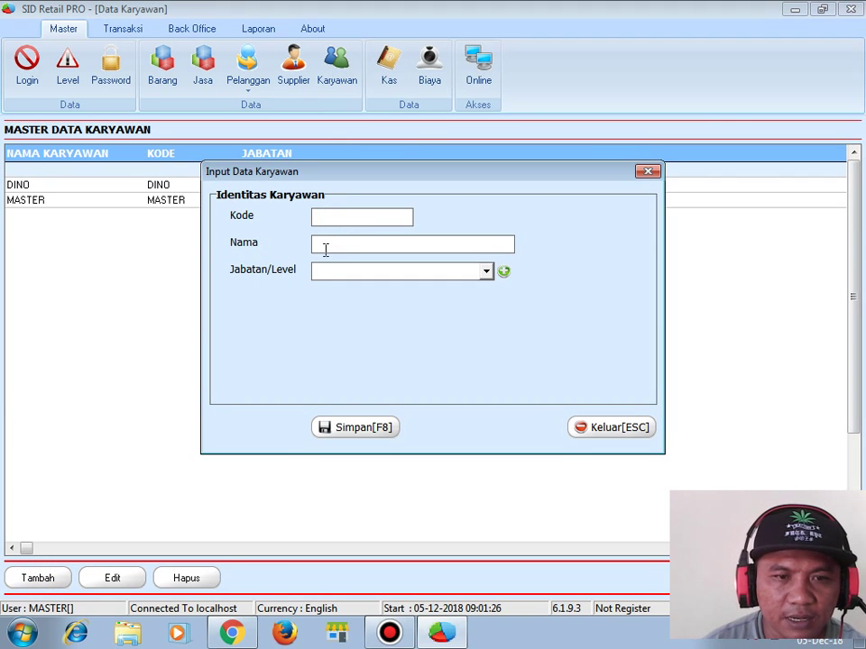
{"action": "left_click", "coordinate": [325, 248]}
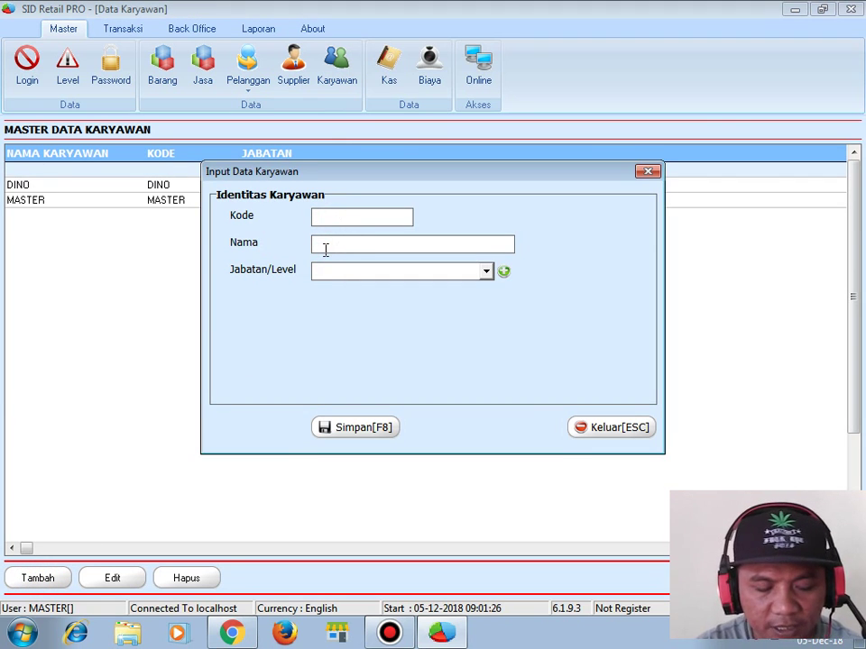
{"action": "type", "text": "h"}
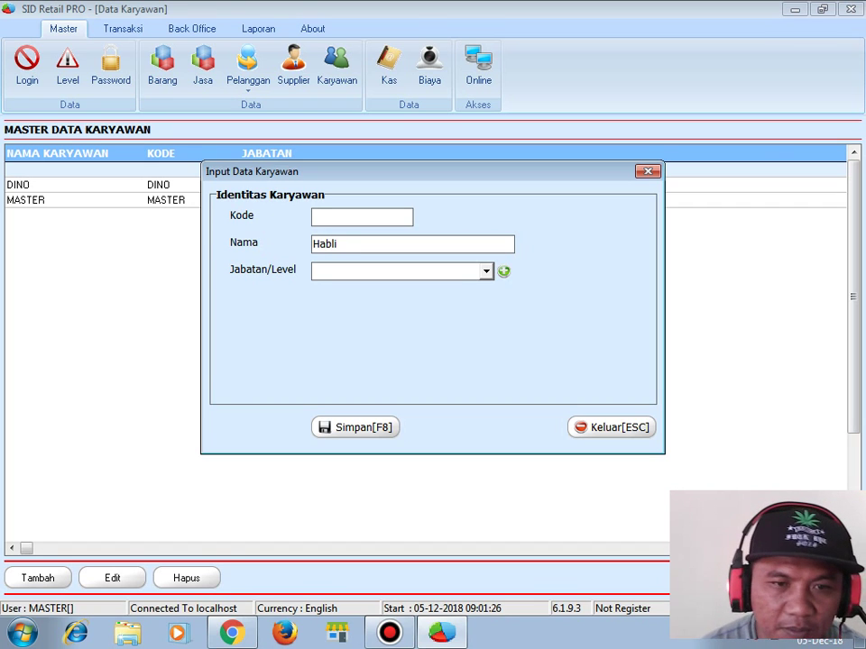
{"action": "left_click", "coordinate": [315, 215]}
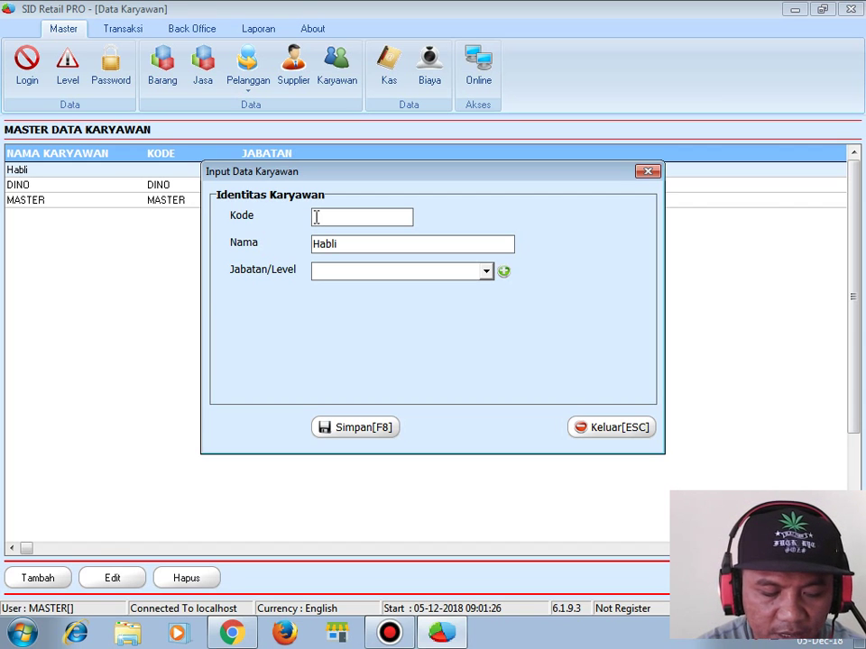
{"action": "type", "text": "HB"}
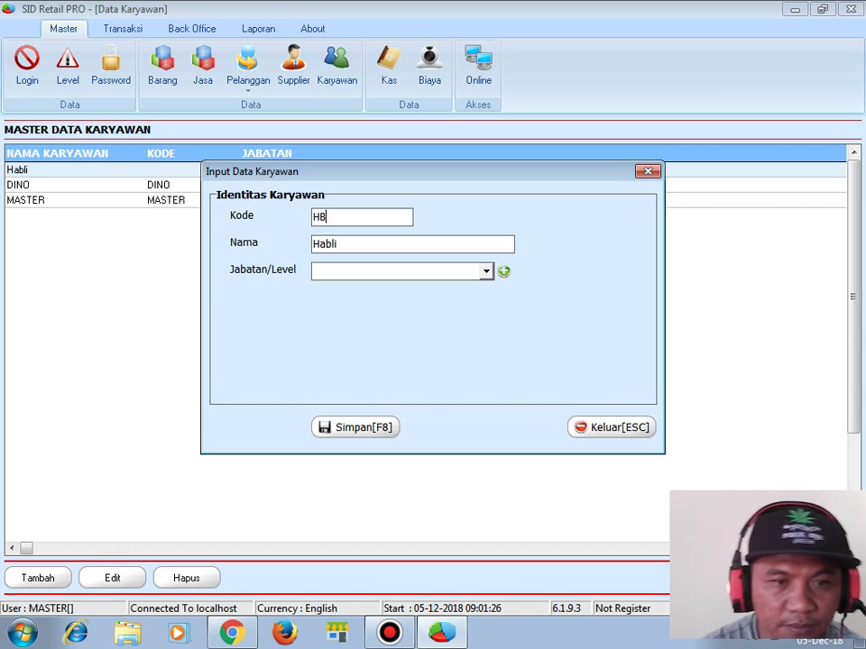
Step: Assign the KASIR position to the new employee and save the record
{"action": "left_click", "coordinate": [486, 272]}
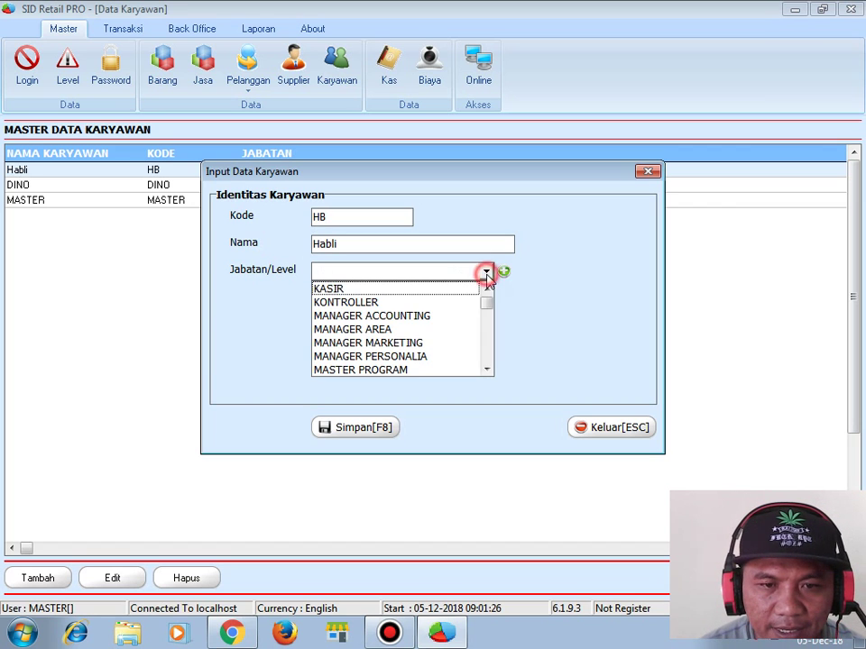
{"action": "left_click", "coordinate": [343, 289]}
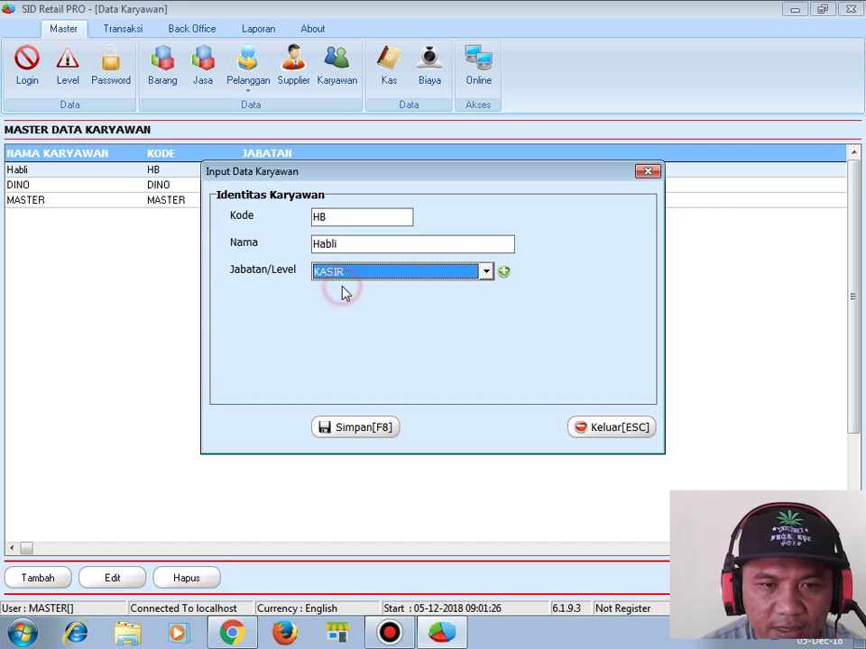
{"action": "left_click", "coordinate": [344, 435]}
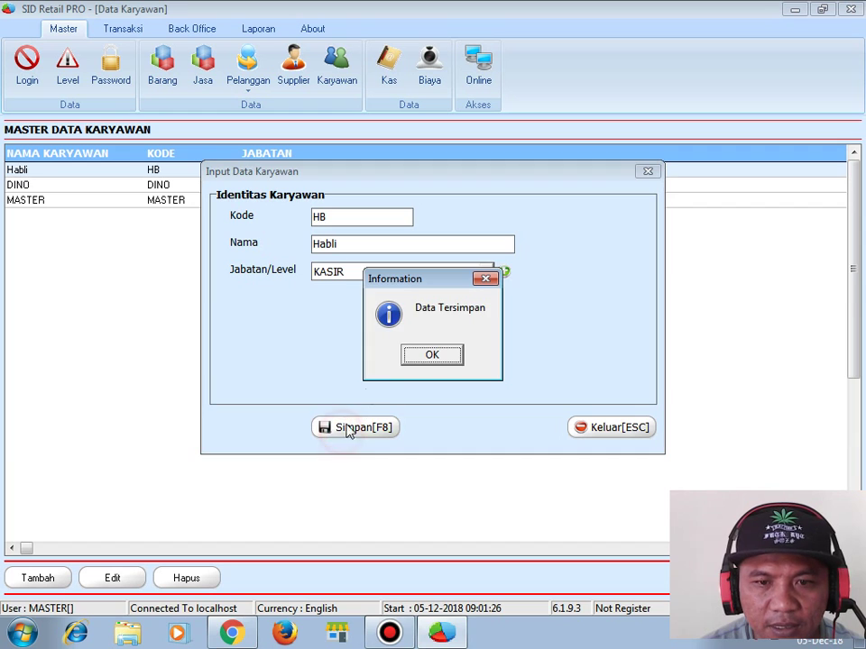
{"action": "left_click", "coordinate": [431, 355]}
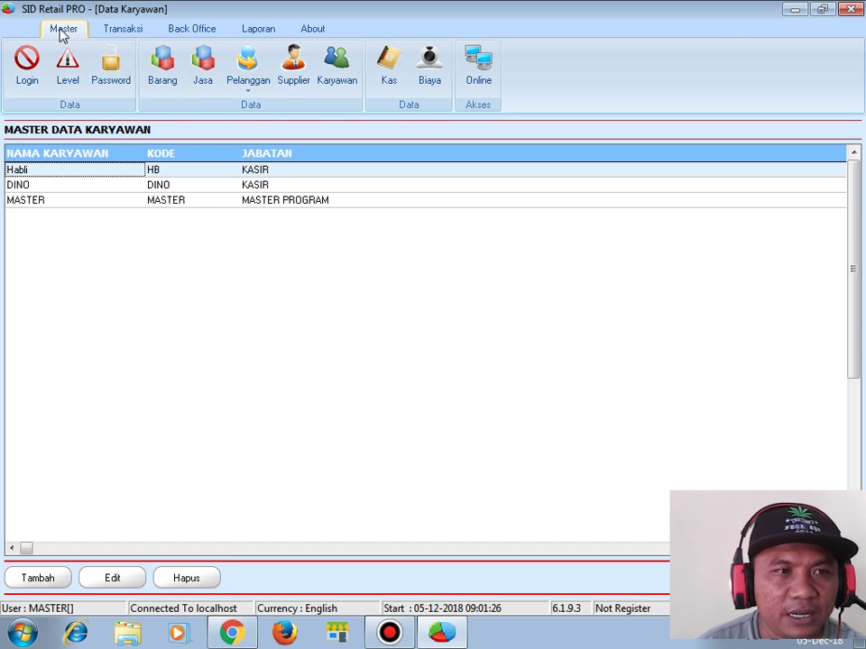
Step: Change the MASTER account's password, leaving the old password blank and entering and confirming a new password
{"action": "left_click", "coordinate": [110, 79]}
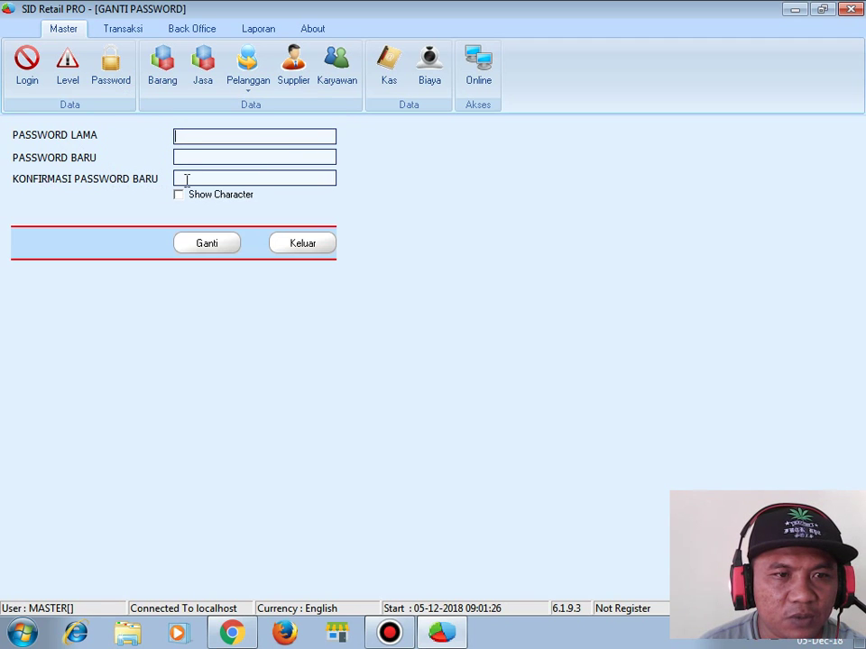
{"action": "left_click", "coordinate": [186, 136]}
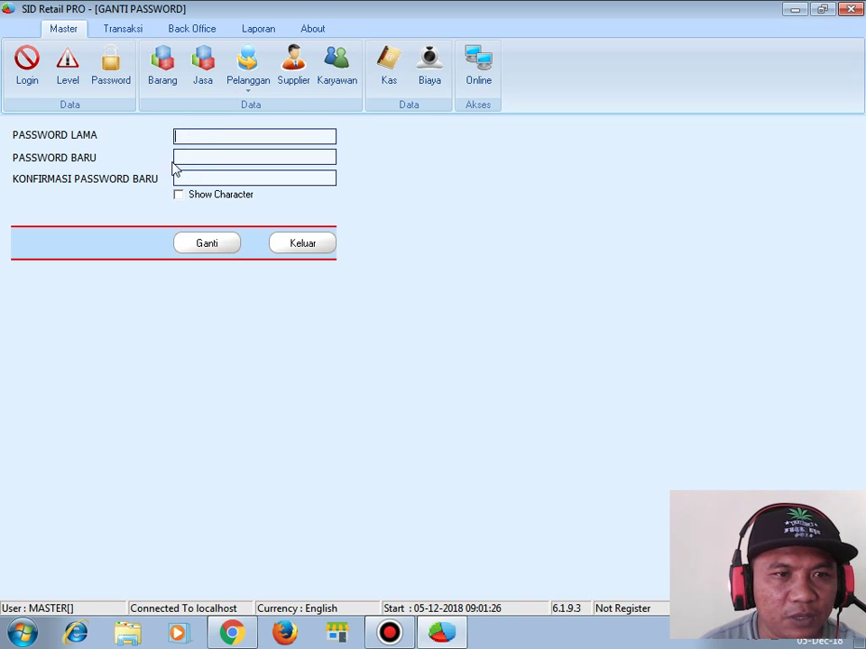
{"action": "left_click", "coordinate": [189, 156]}
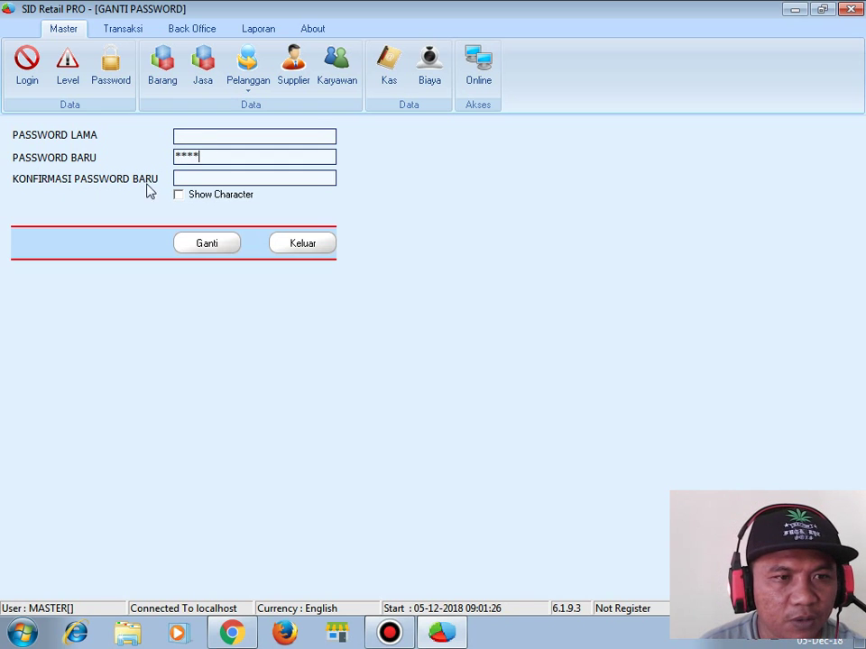
{"action": "left_click", "coordinate": [177, 178]}
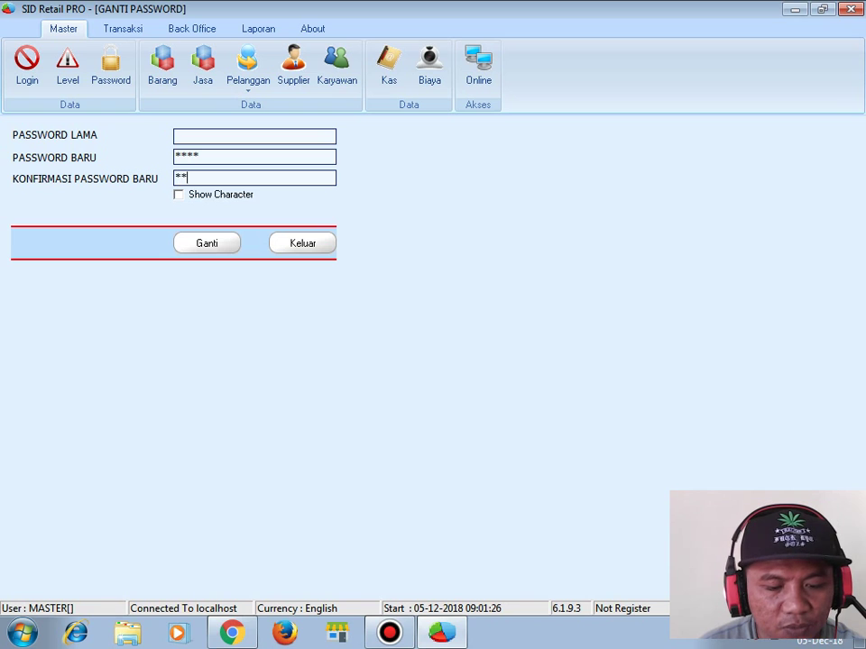
{"action": "left_click", "coordinate": [179, 196]}
{"action": "left_click", "coordinate": [179, 196]}
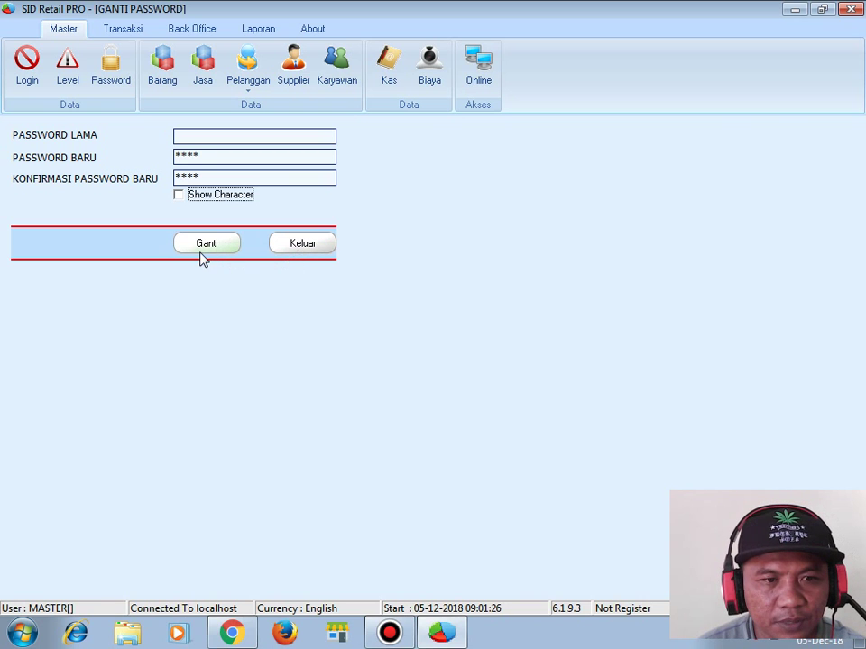
{"action": "left_click", "coordinate": [207, 246]}
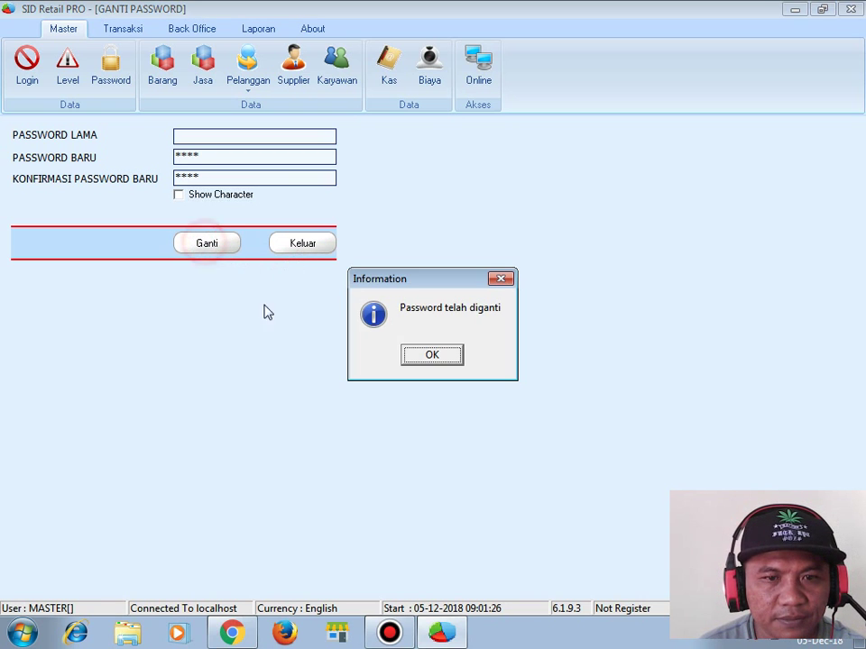
{"action": "left_click", "coordinate": [431, 356]}
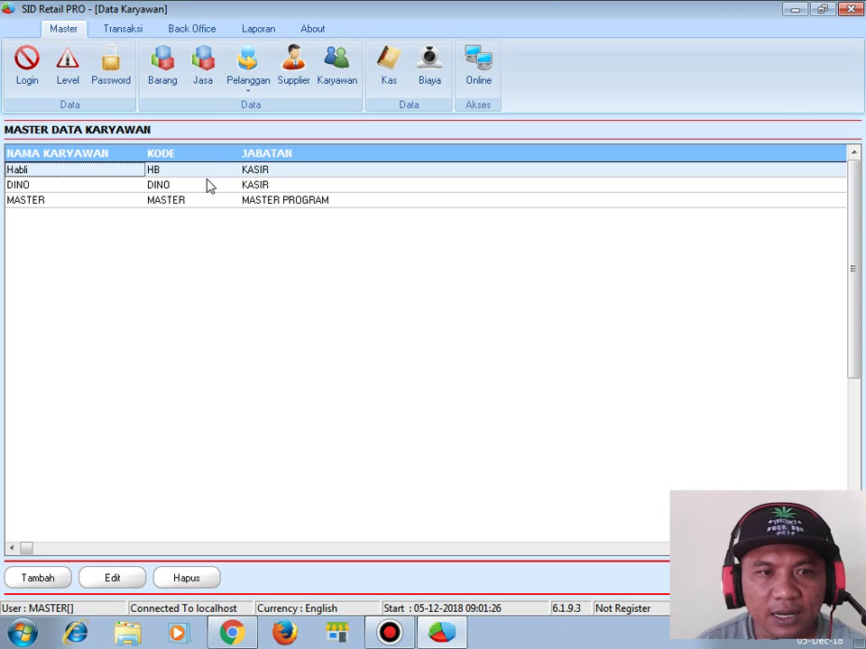
Step: Close and relaunch SID Retail, and try to log in as MASTER with a blank password
{"action": "left_click", "coordinate": [850, 10]}
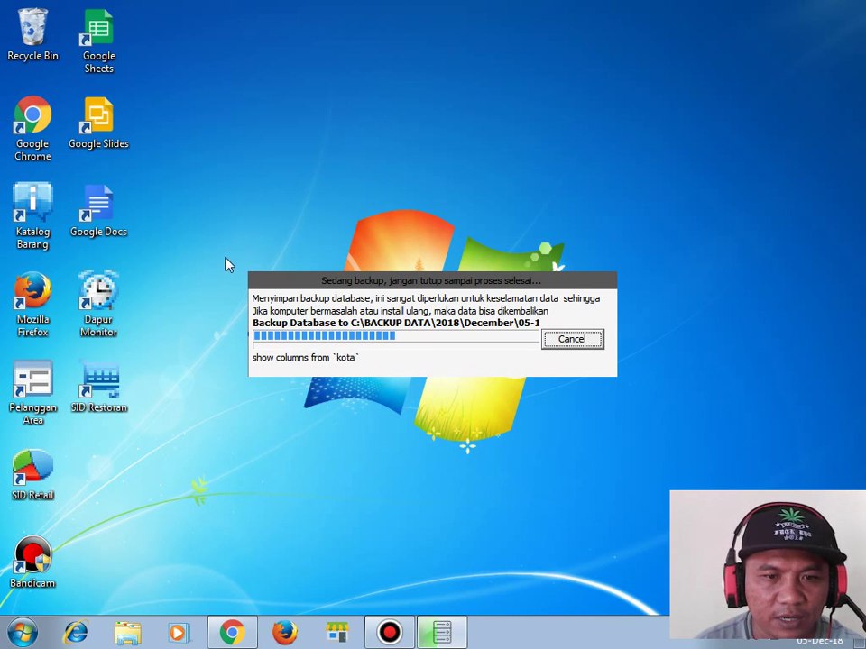
{"action": "double_click", "coordinate": [24, 480]}
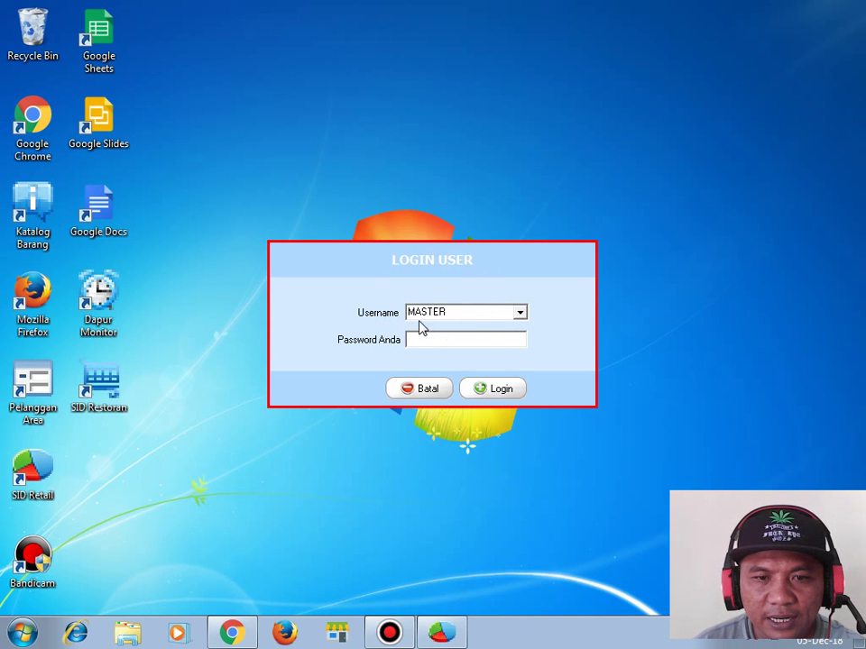
{"action": "left_click", "coordinate": [500, 391]}
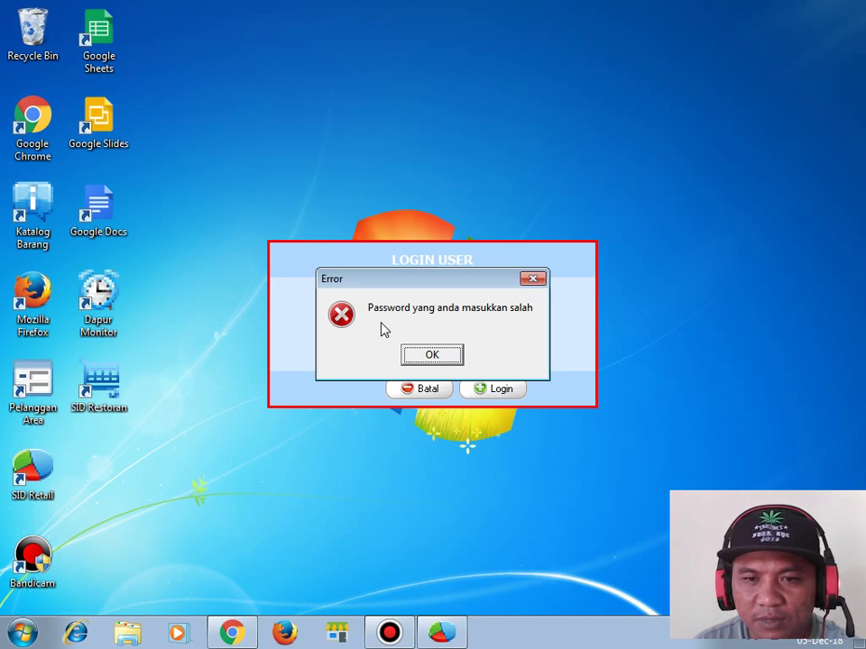
{"action": "left_click", "coordinate": [532, 280]}
Step: Log in as MASTER with the new account password and dismiss the startup warning
{"action": "left_click", "coordinate": [430, 338]}
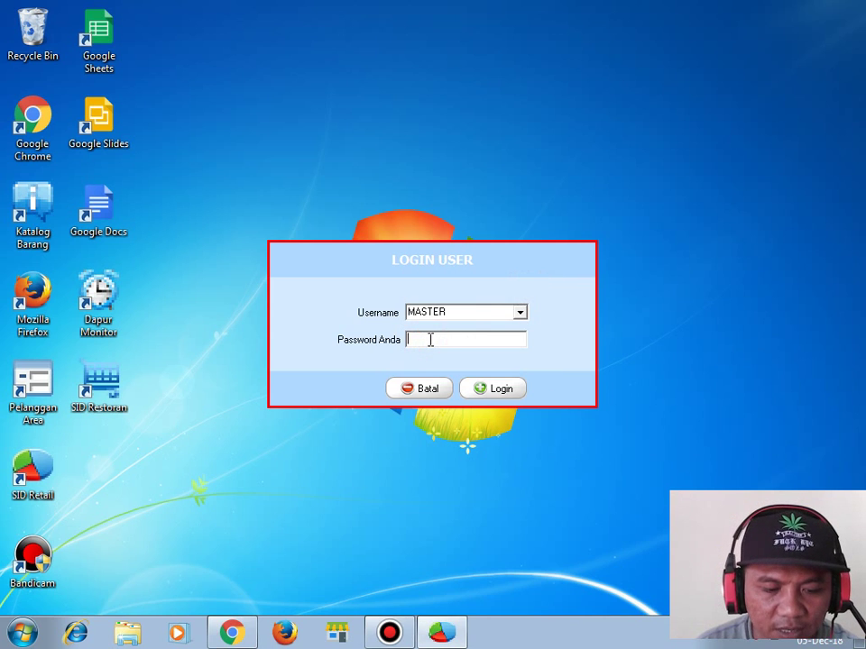
{"action": "left_click", "coordinate": [489, 389]}
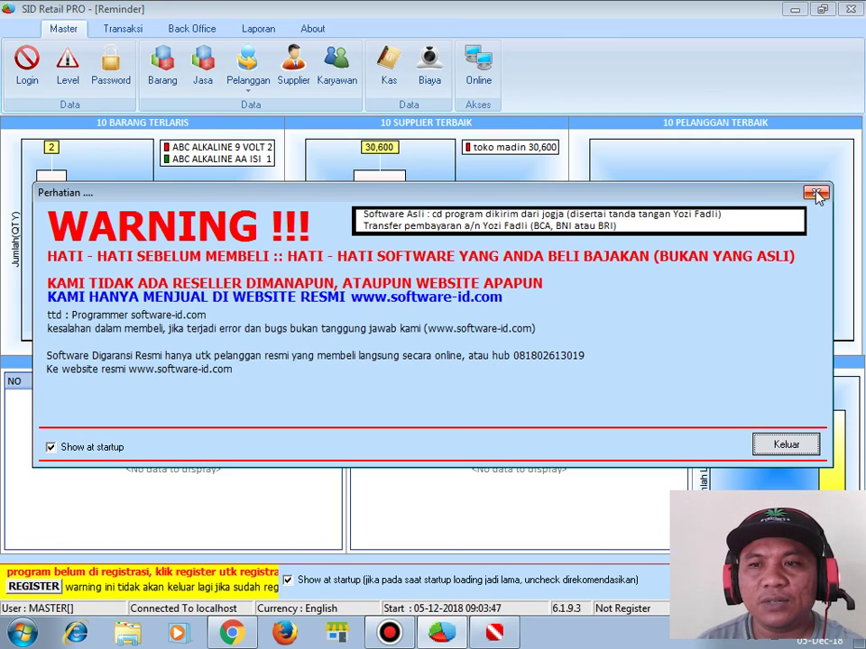
{"action": "left_click", "coordinate": [815, 192]}
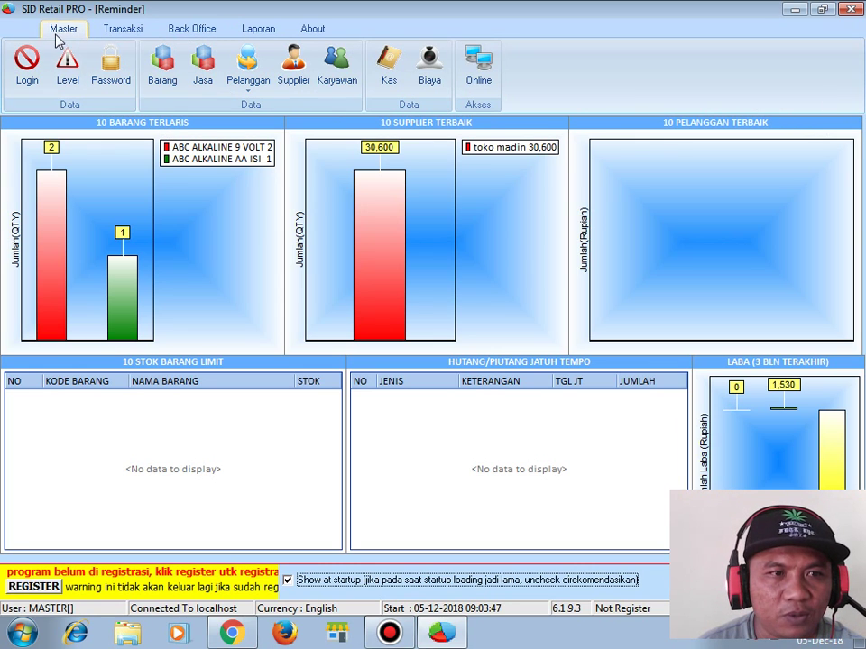
Step: Change the MASTER password again by entering the old password, then a new password with its confirmation, checking the entries with Show Character
{"action": "left_click", "coordinate": [111, 72]}
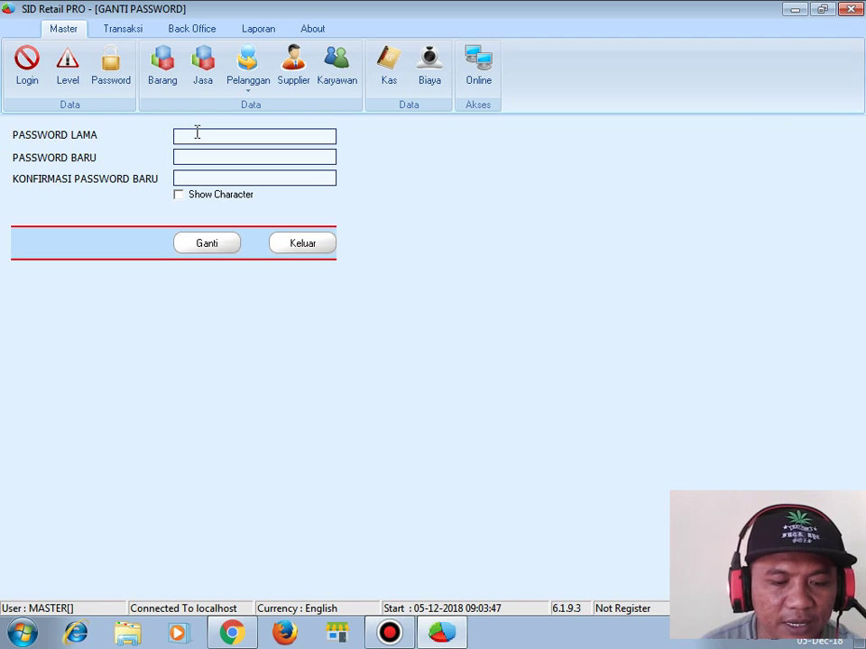
{"action": "type", "text": "***"}
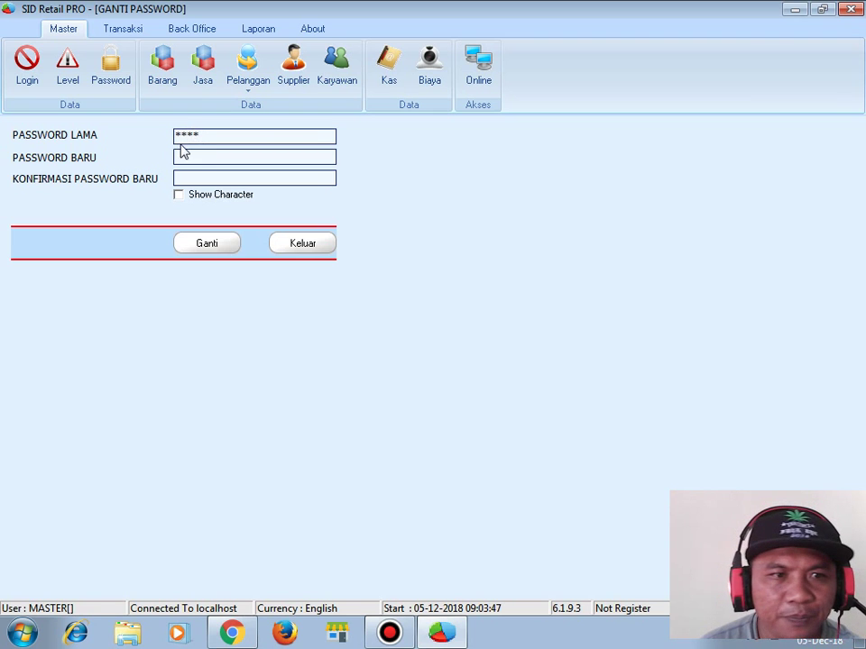
{"action": "left_click", "coordinate": [182, 157]}
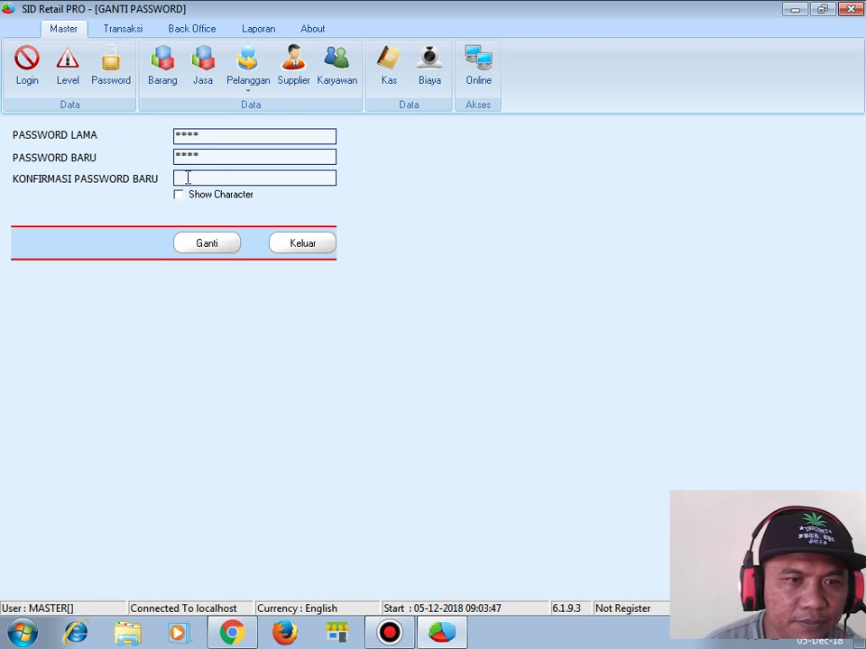
{"action": "left_click", "coordinate": [187, 178]}
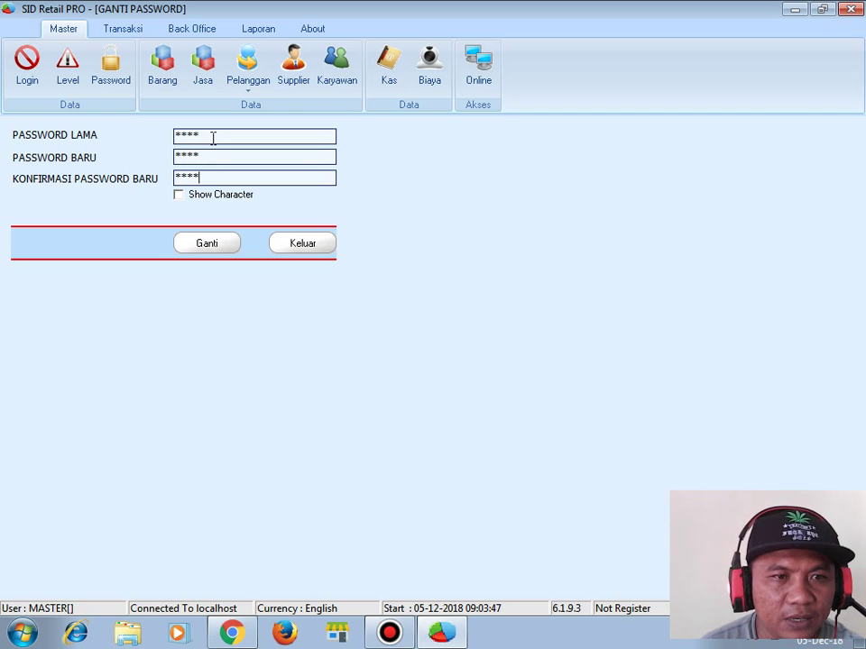
{"action": "left_click", "coordinate": [178, 195]}
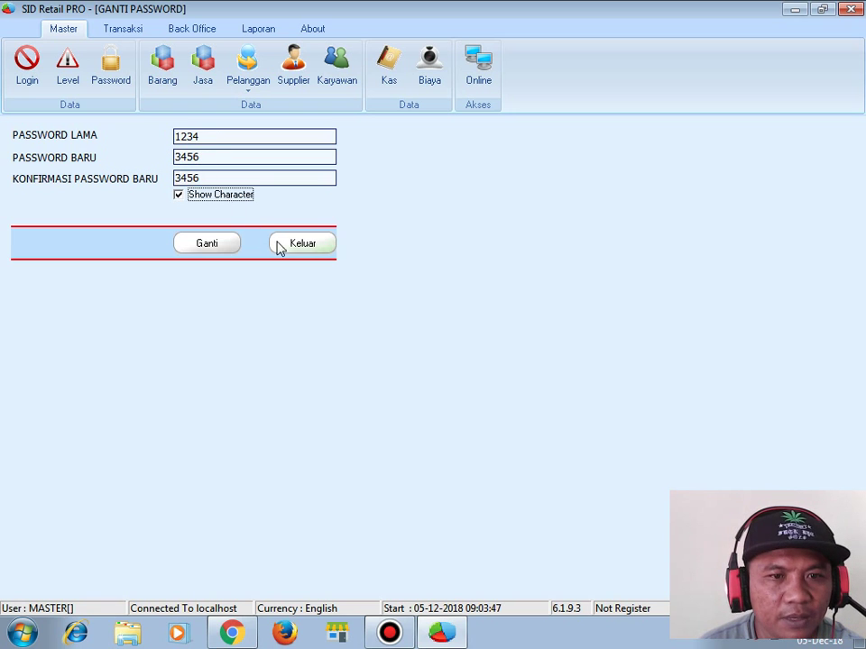
{"action": "left_click", "coordinate": [205, 245]}
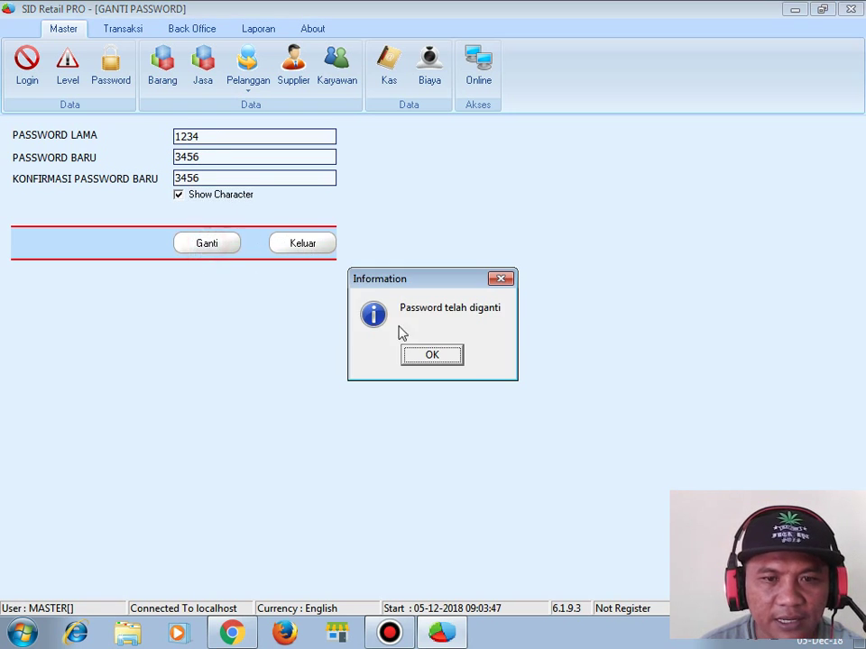
{"action": "left_click", "coordinate": [432, 356]}
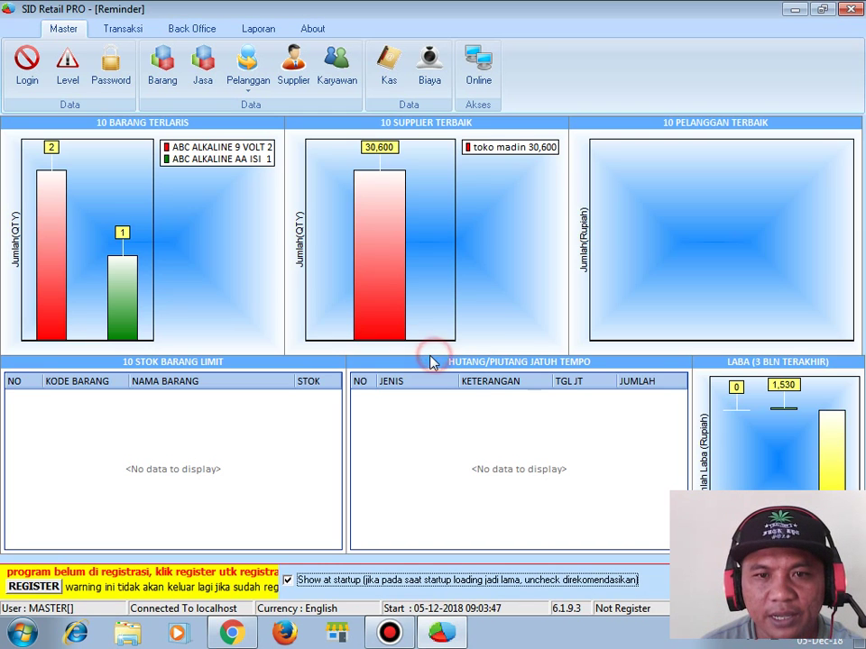
Step: Close SID Retail PRO and relaunch it to return to the user login
{"action": "left_click", "coordinate": [850, 9]}
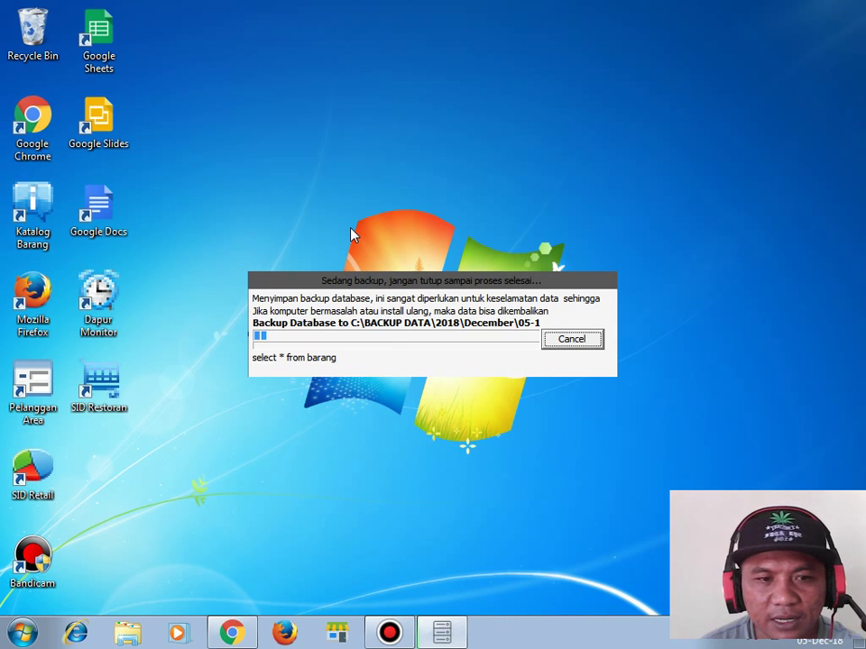
{"action": "left_click", "coordinate": [36, 476]}
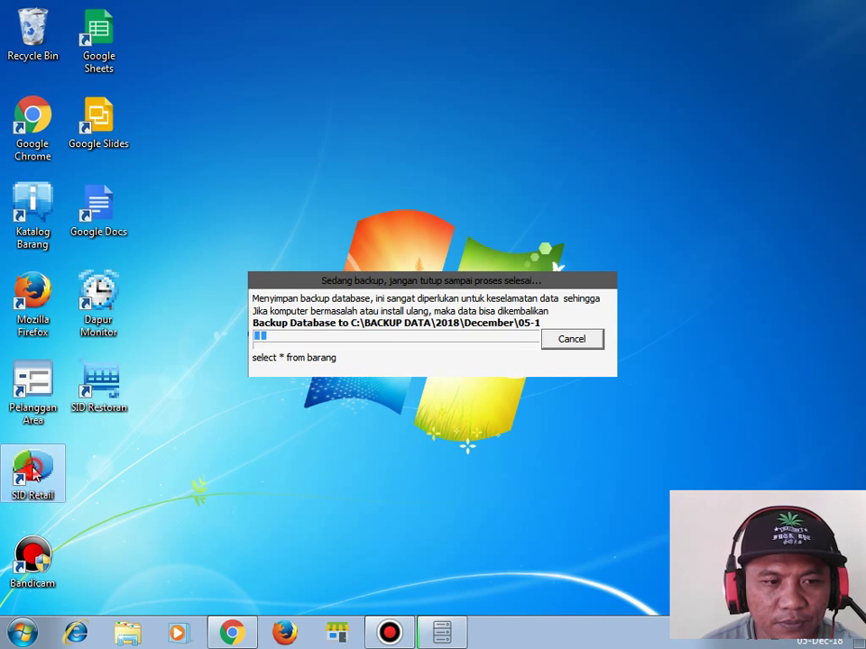
{"action": "double_click", "coordinate": [36, 475]}
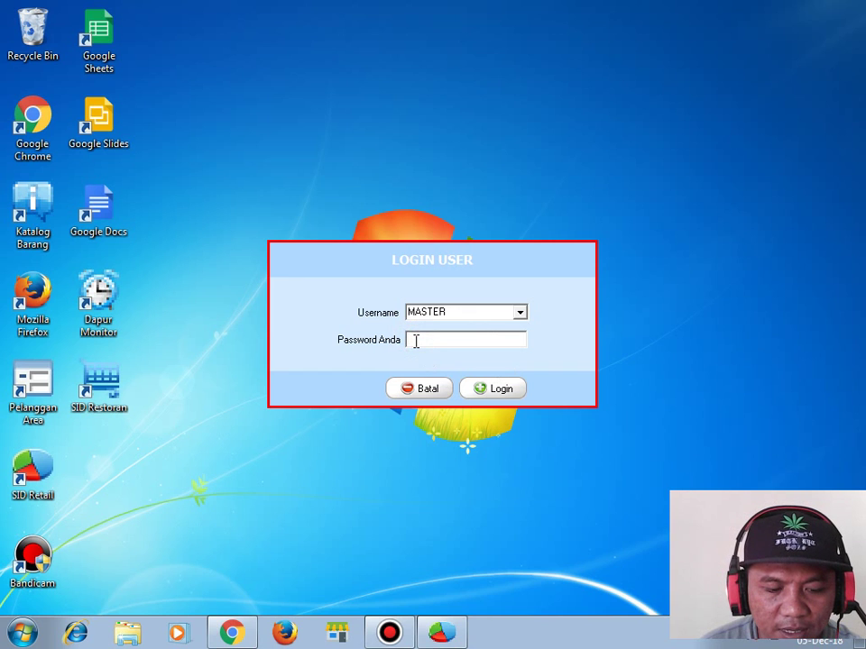
Step: Try to log in as MASTER with an account password, dismiss the error, and log in by re-entering the account password
{"action": "type", "text": "***"}
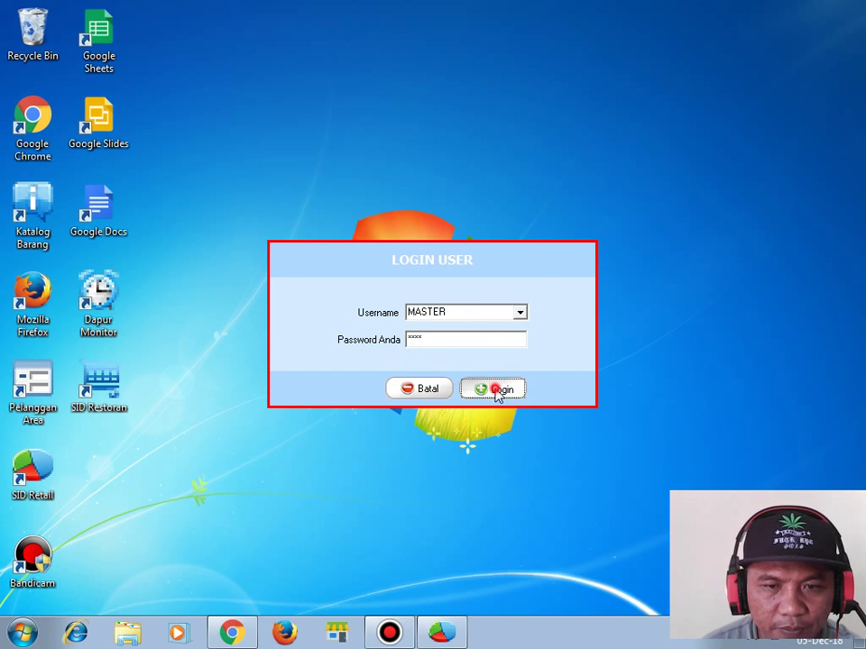
{"action": "left_click", "coordinate": [498, 389]}
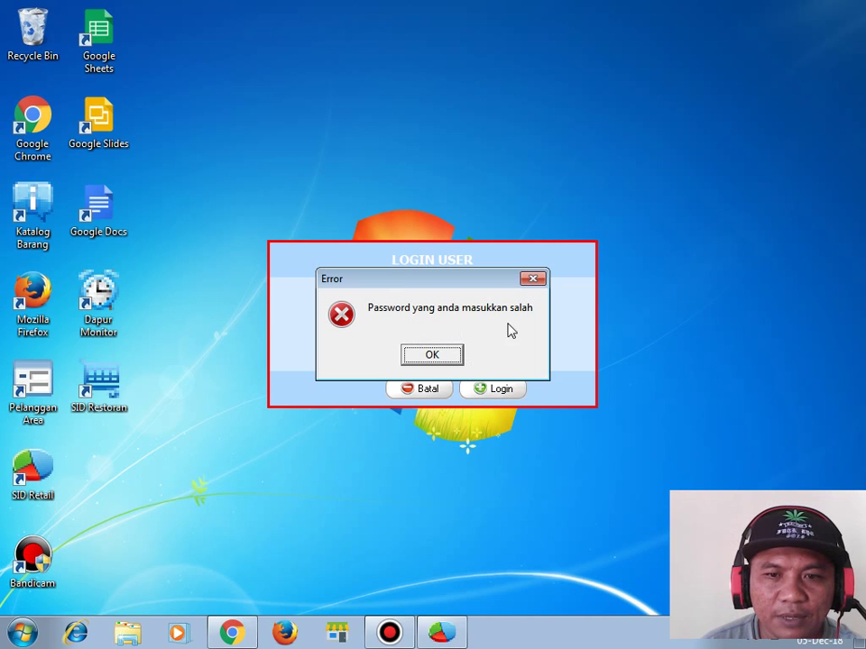
{"action": "left_click", "coordinate": [533, 278]}
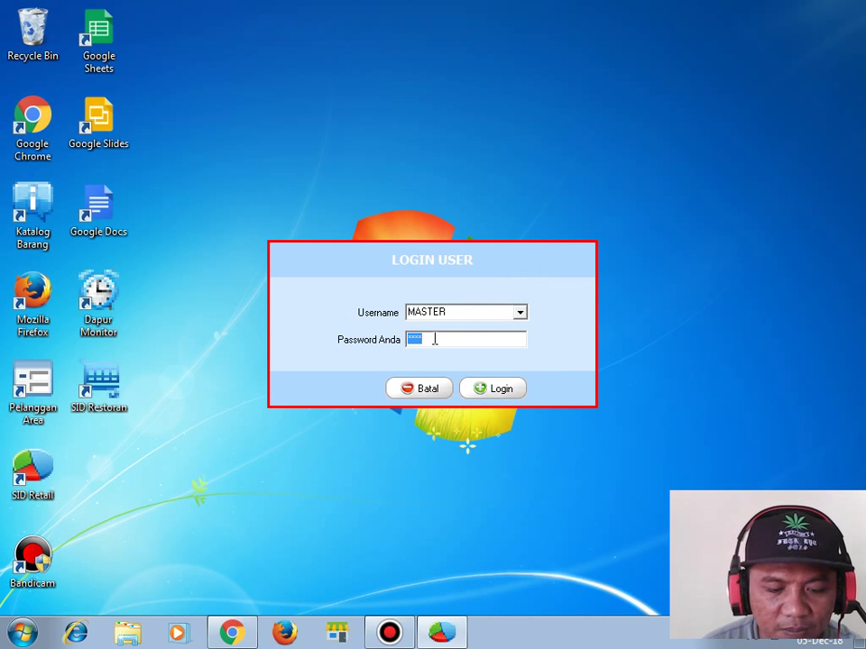
{"action": "type", "text": "****"}
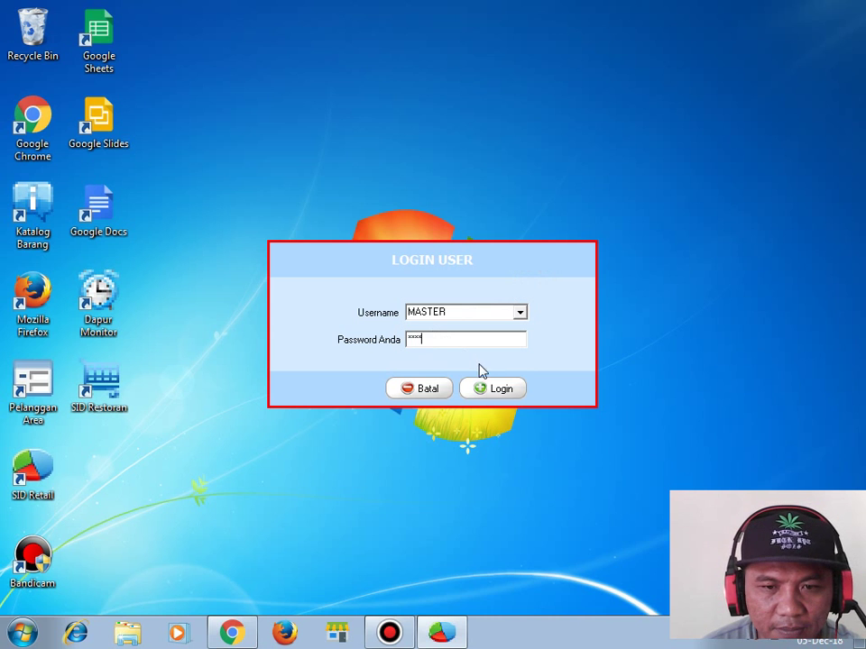
{"action": "left_click", "coordinate": [500, 390]}
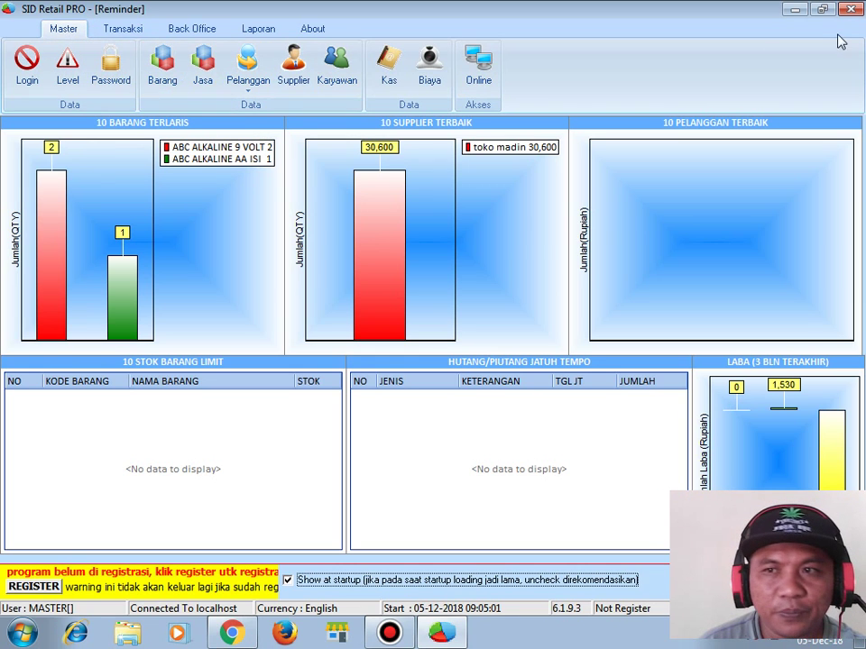
Step: Exit the MASTER session, relaunch SID Retail, and bring the user login dialog to the front
{"action": "left_click", "coordinate": [850, 10]}
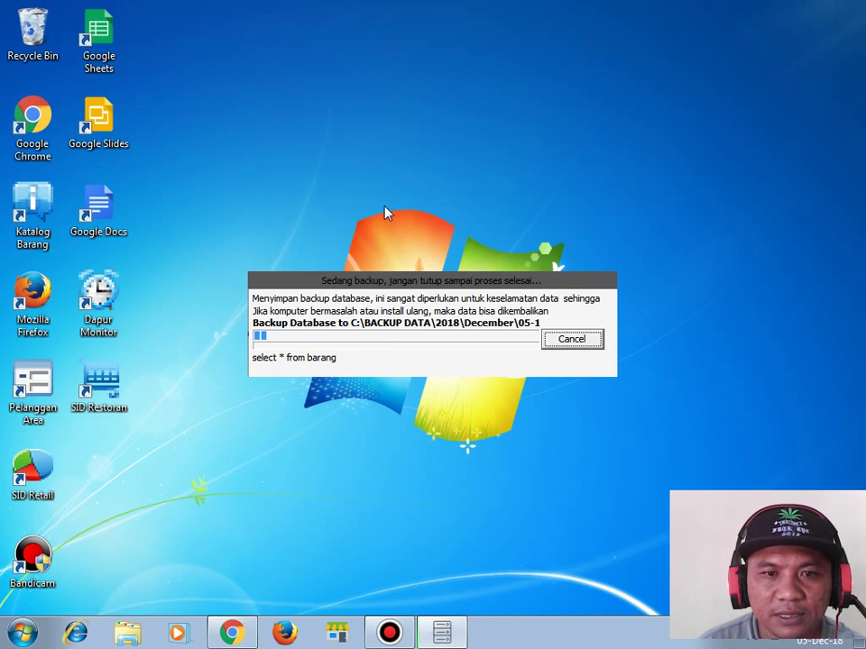
{"action": "double_click", "coordinate": [30, 474]}
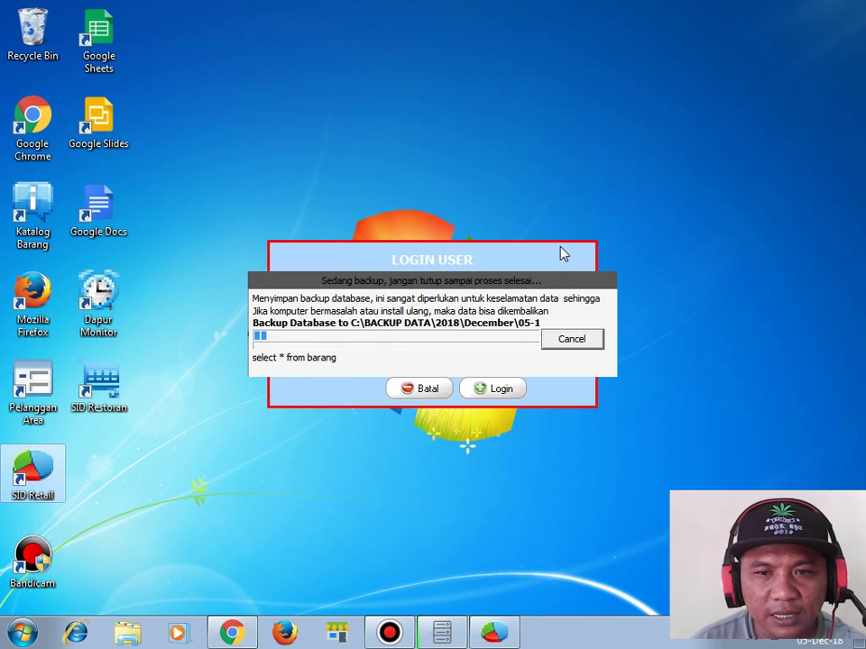
{"action": "left_click", "coordinate": [560, 252]}
Step: Log in with the username HB, leaving the password blank
{"action": "left_click", "coordinate": [520, 311]}
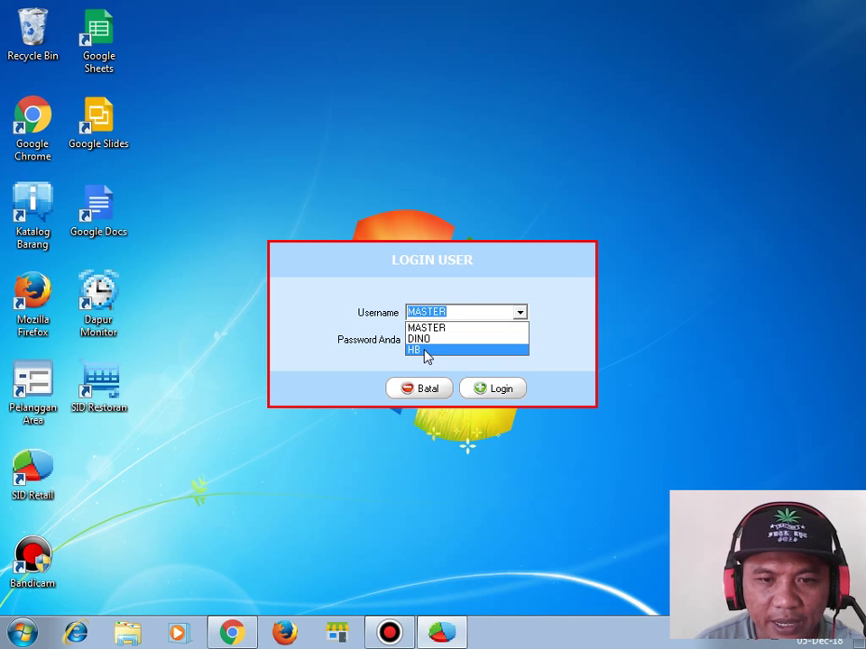
{"action": "left_click", "coordinate": [420, 350]}
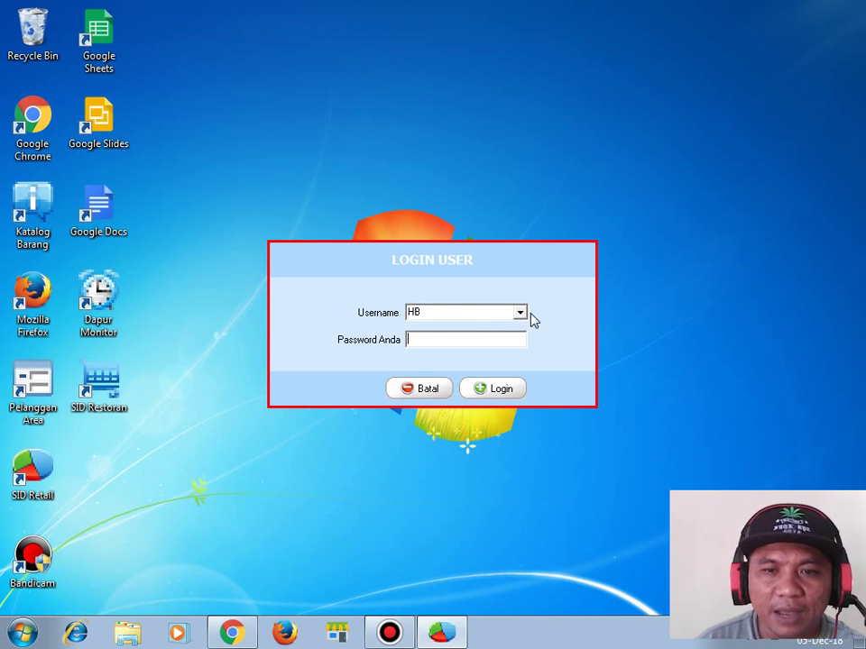
{"action": "left_click", "coordinate": [491, 390]}
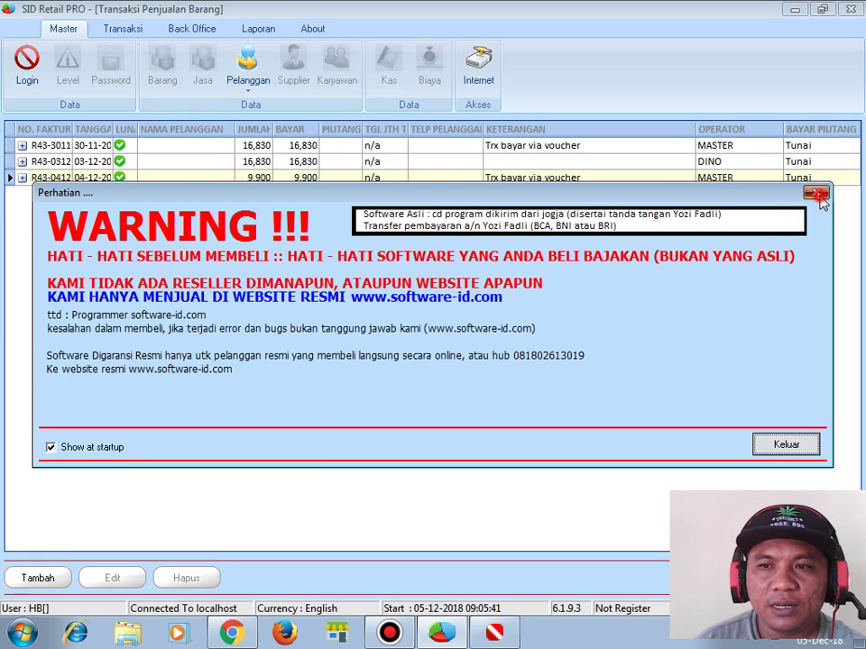
Step: Close the startup warning and the Penjualan Toko sales form, and exit SID Retail
{"action": "left_click", "coordinate": [817, 195]}
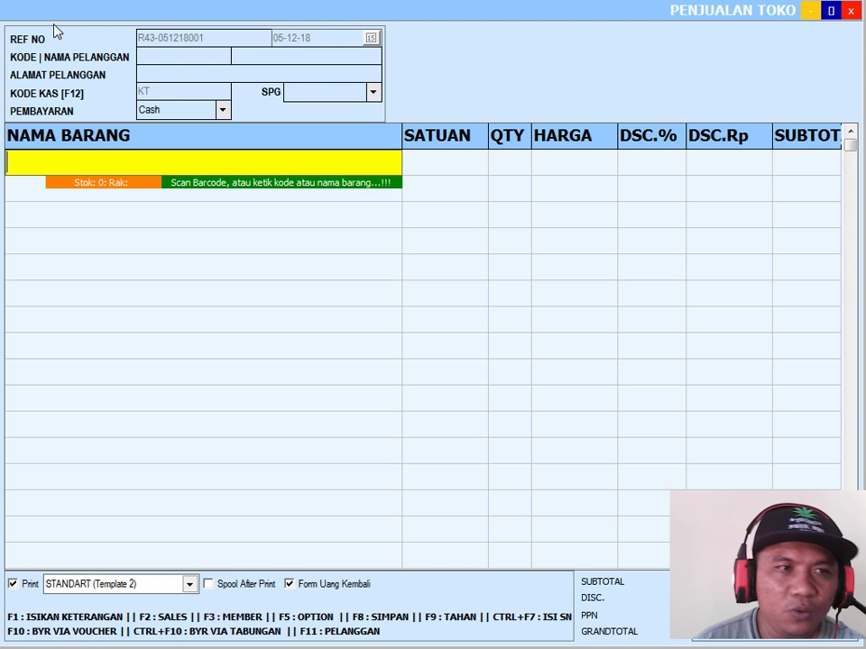
{"action": "left_click", "coordinate": [852, 10]}
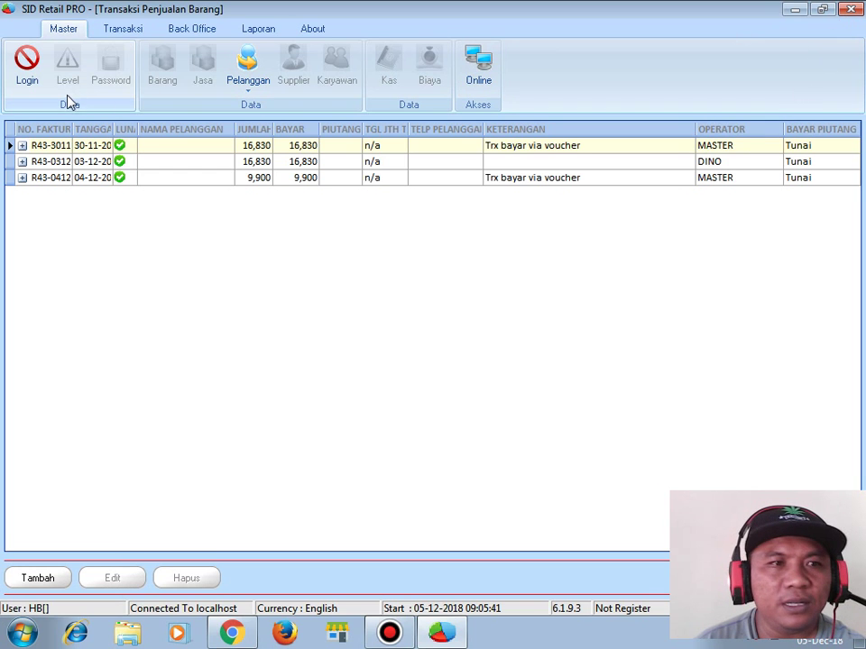
{"action": "left_click", "coordinate": [848, 11]}
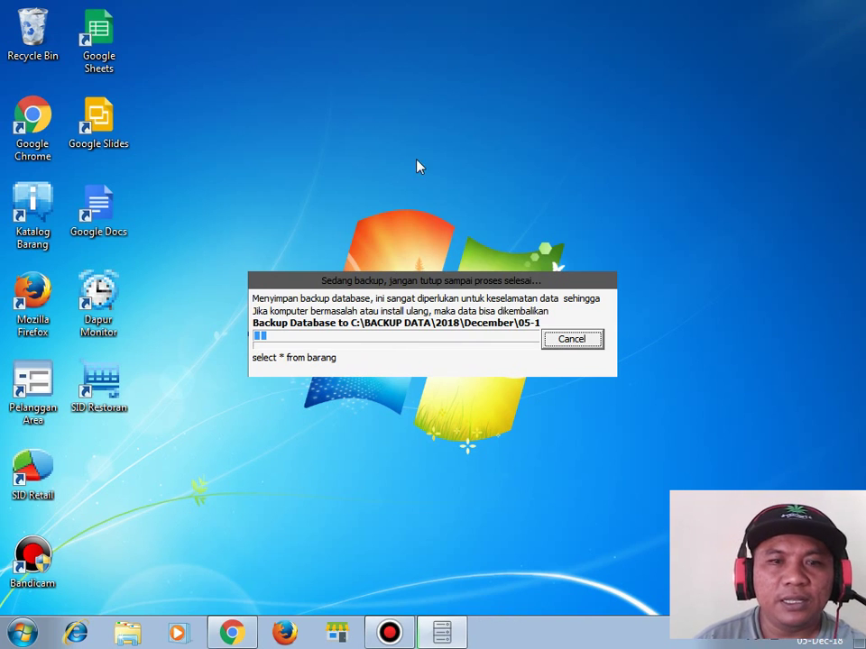